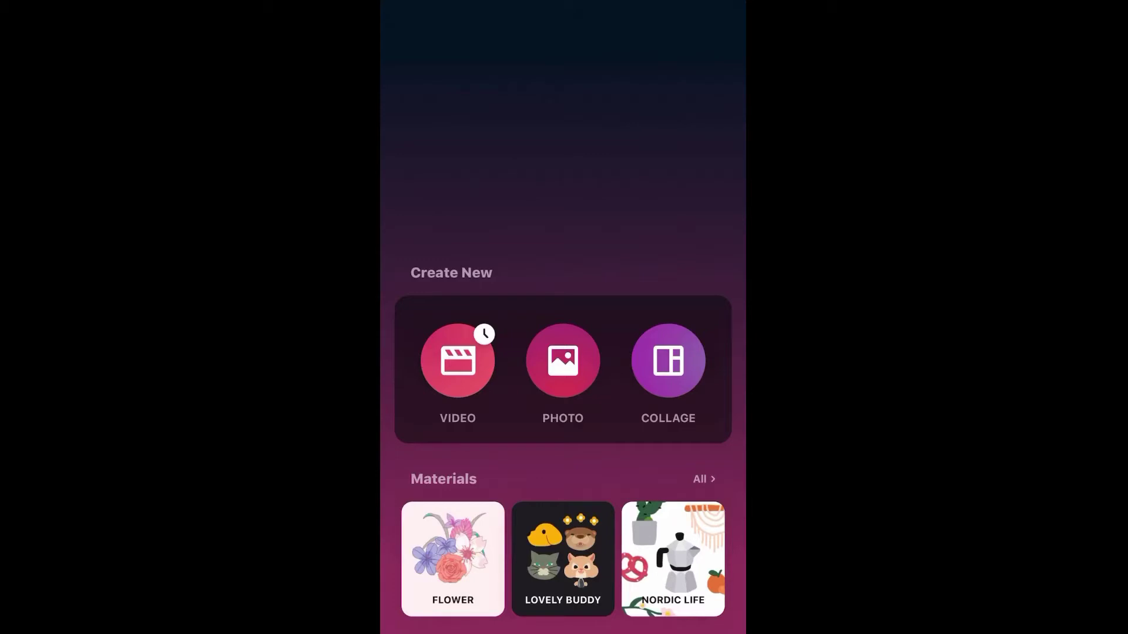
- From the drafts list, start a new video and import the :26 clip
left_click(457, 360)
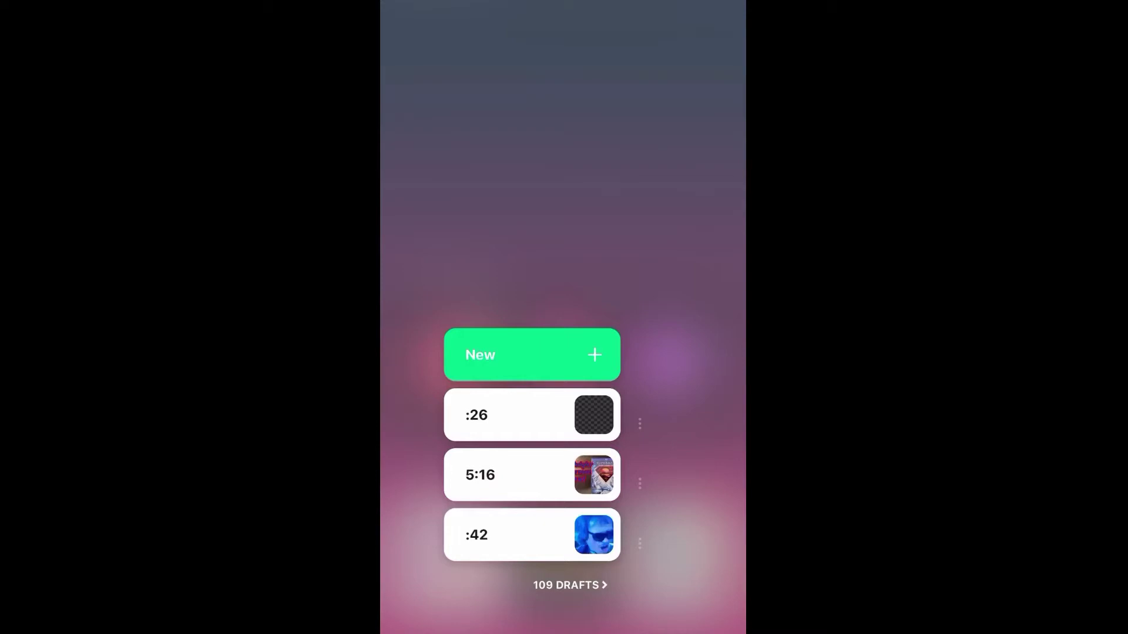
left_click(531, 354)
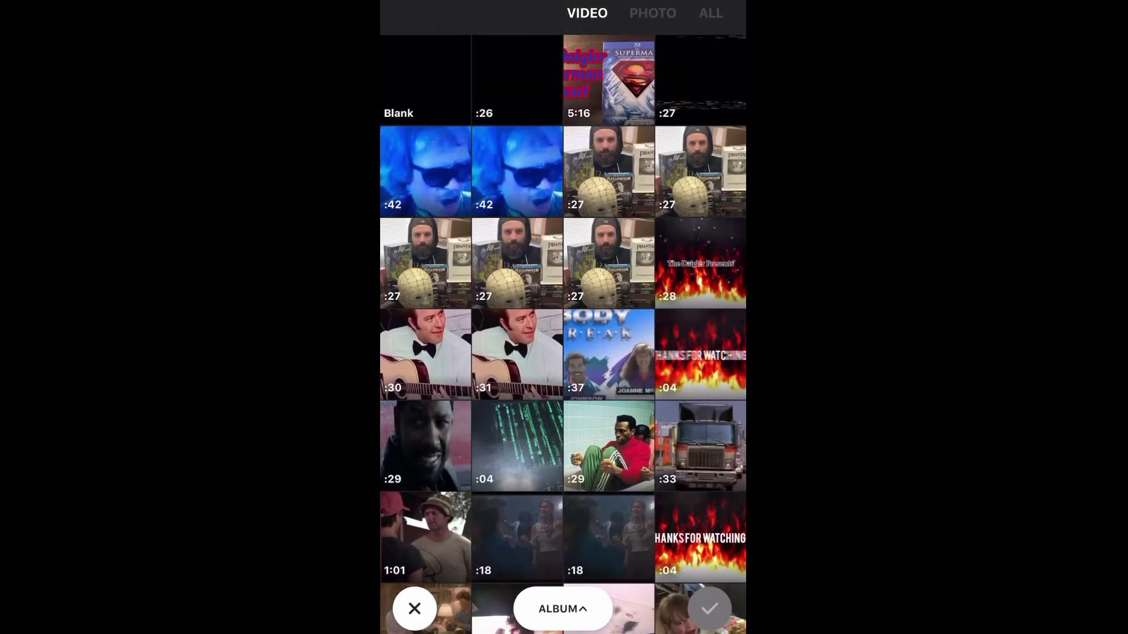
left_click(517, 79)
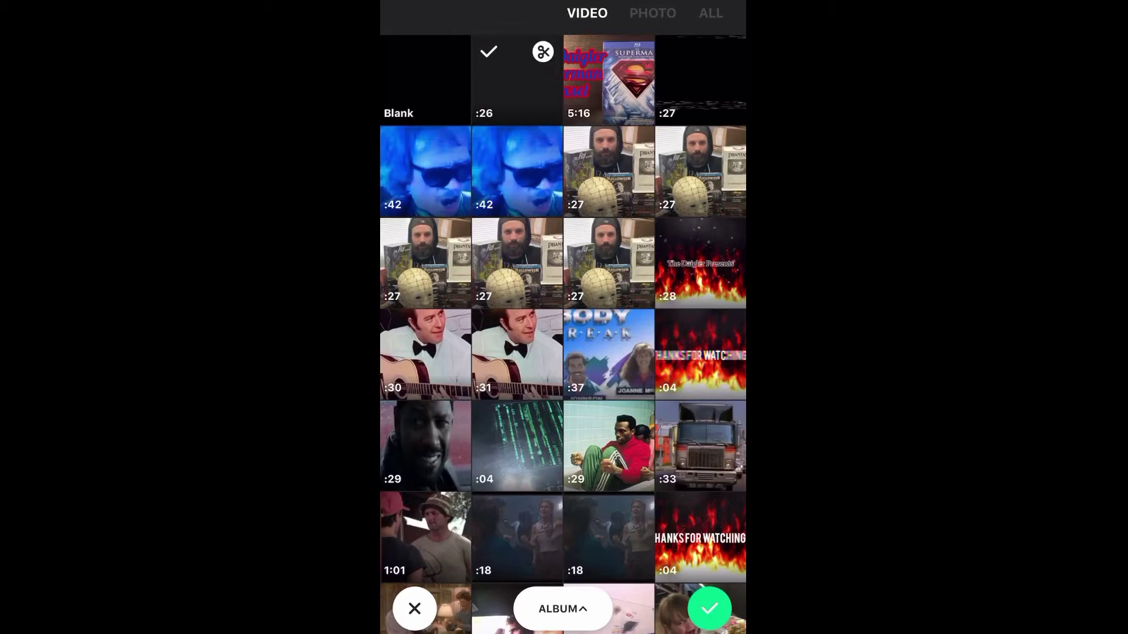
left_click(709, 609)
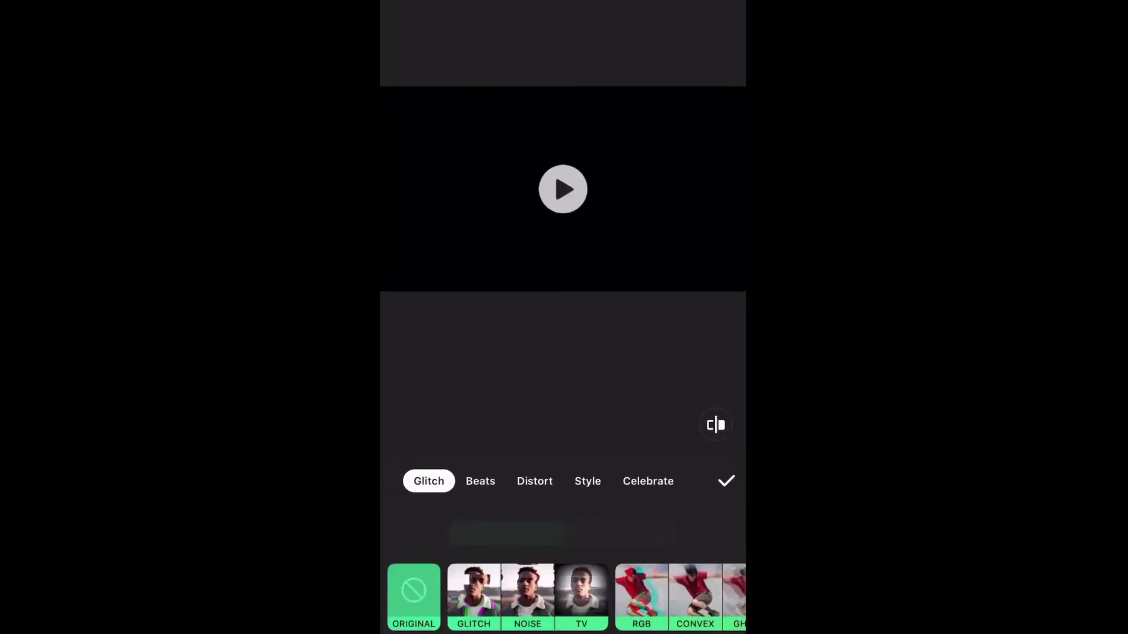
- Apply the ZOOM beat effect at maximum strength, then select the INTERSTELLAR clip
left_click(480, 481)
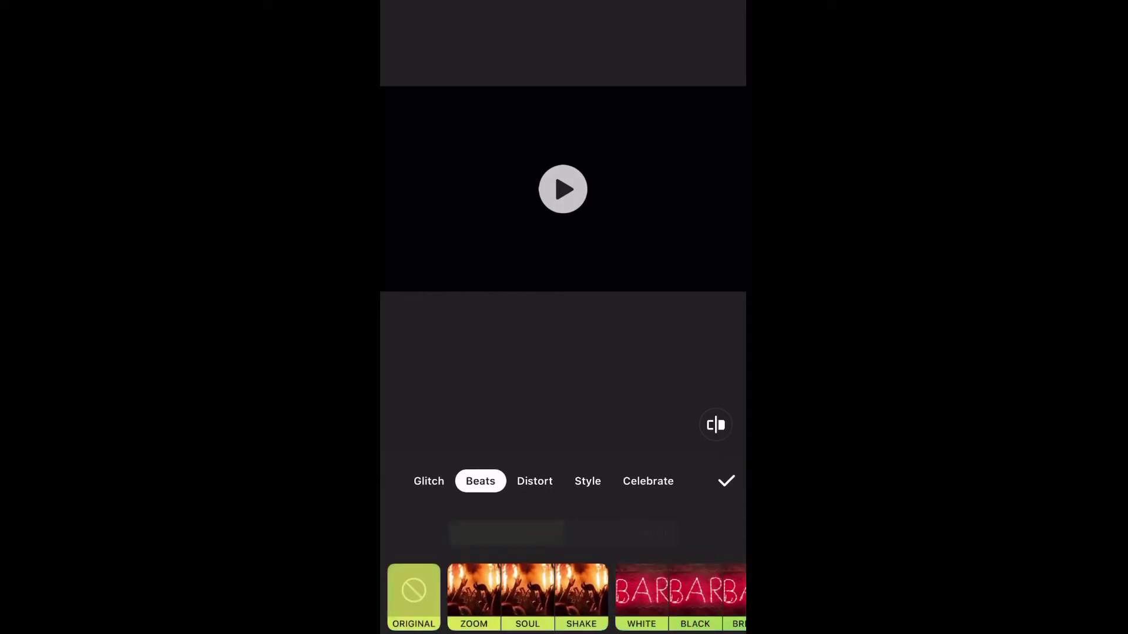
left_click(473, 593)
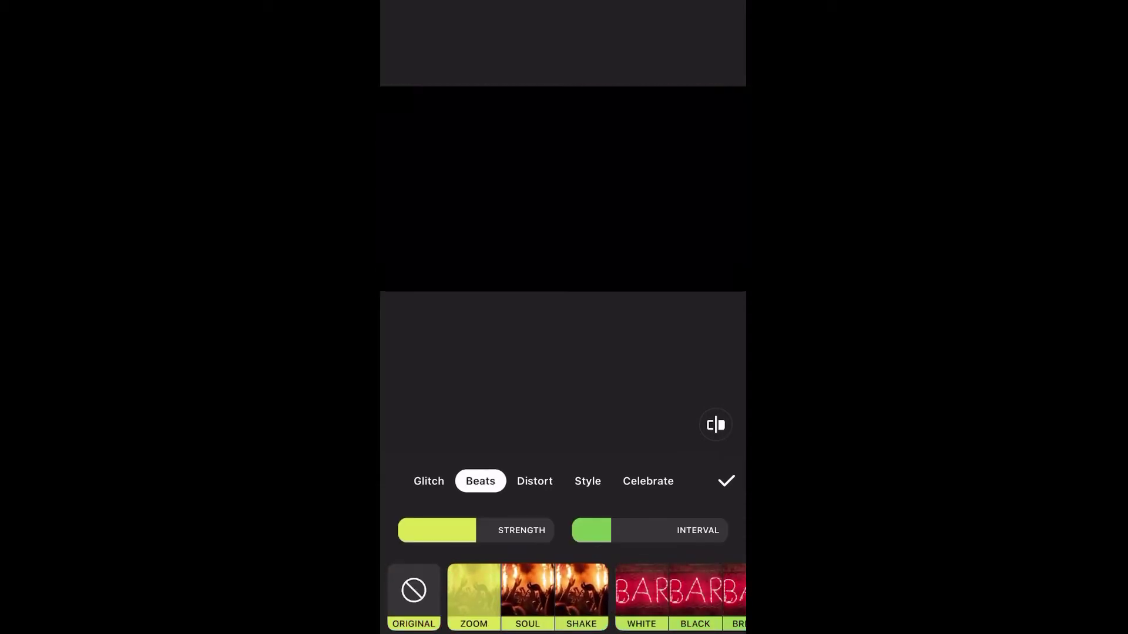
left_click_drag(476, 530, 554, 529)
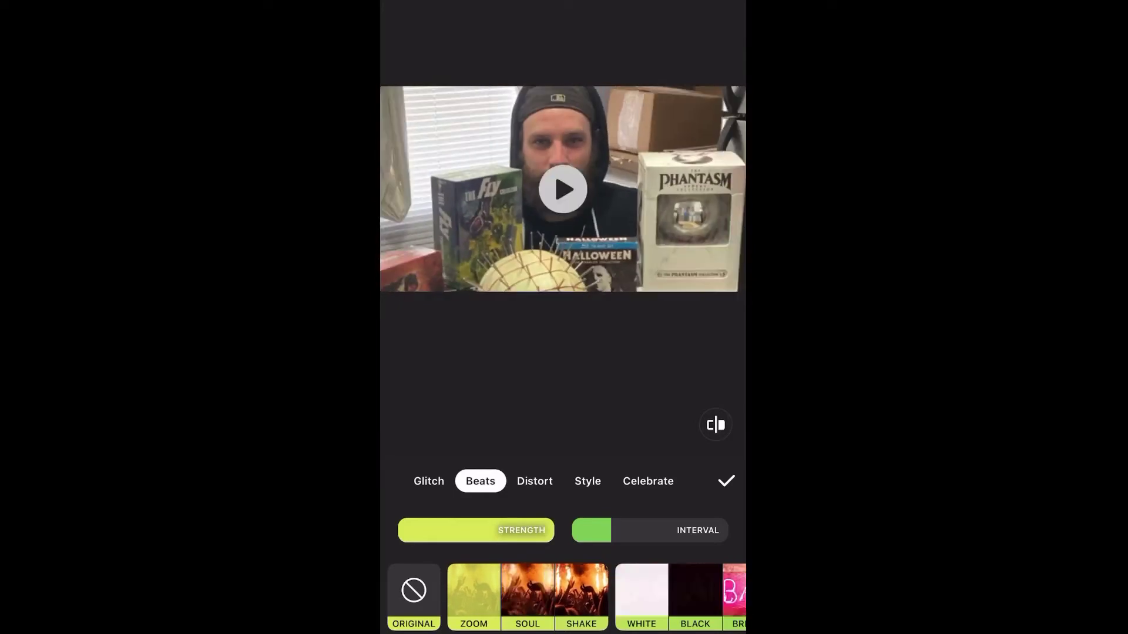
left_click(726, 481)
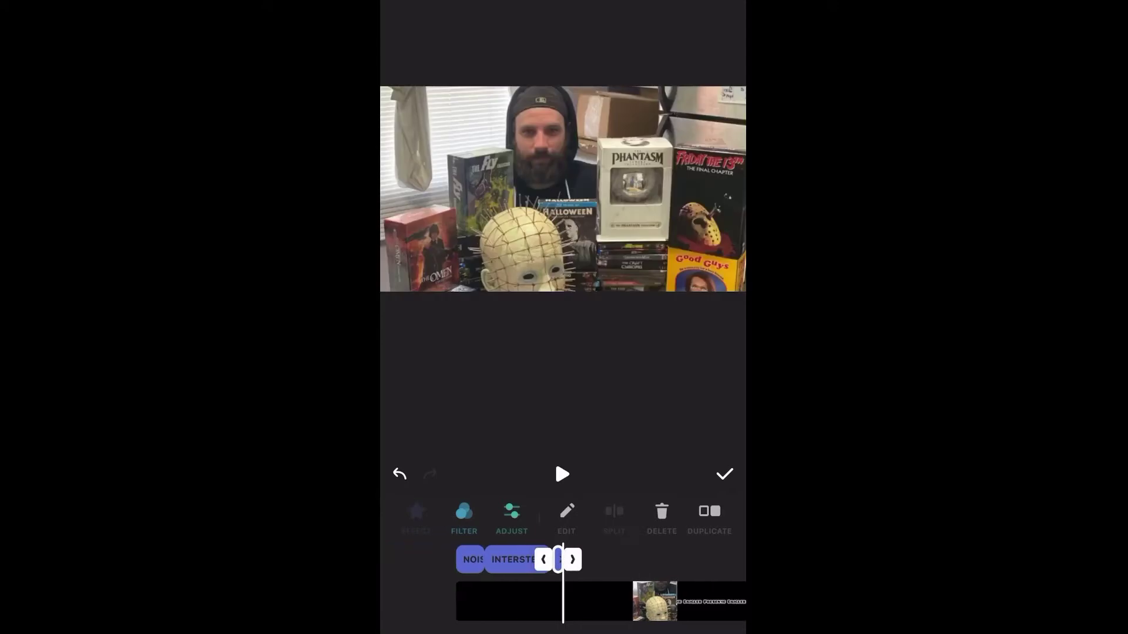
left_click(519, 559)
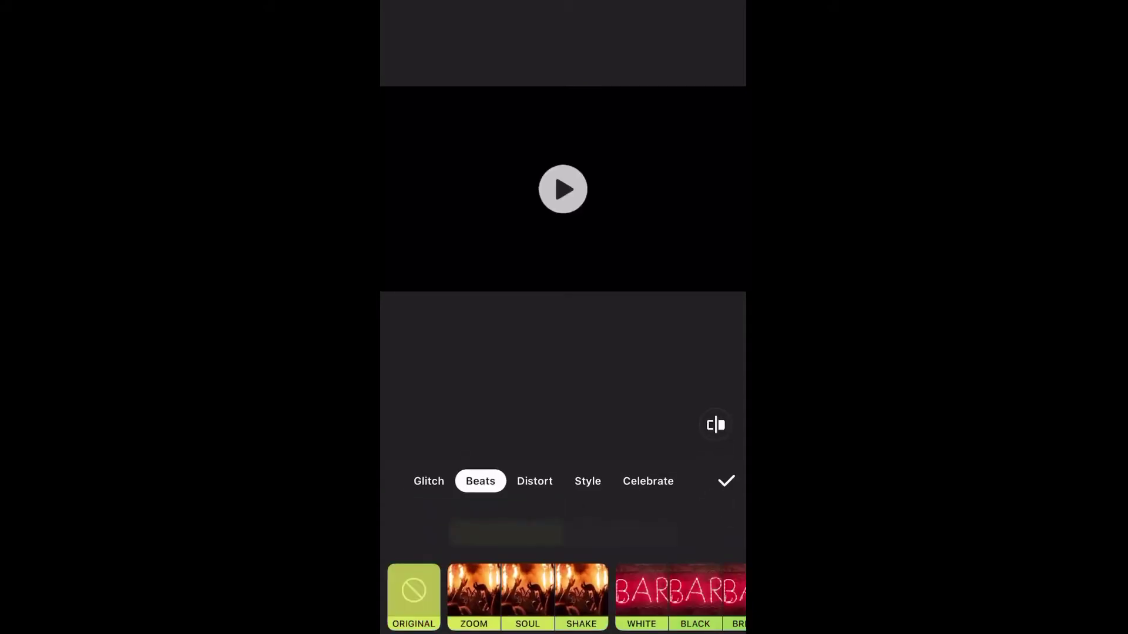
- Apply the SOUL beat effect with slightly raised strength and trim its end shorter
left_click(527, 598)
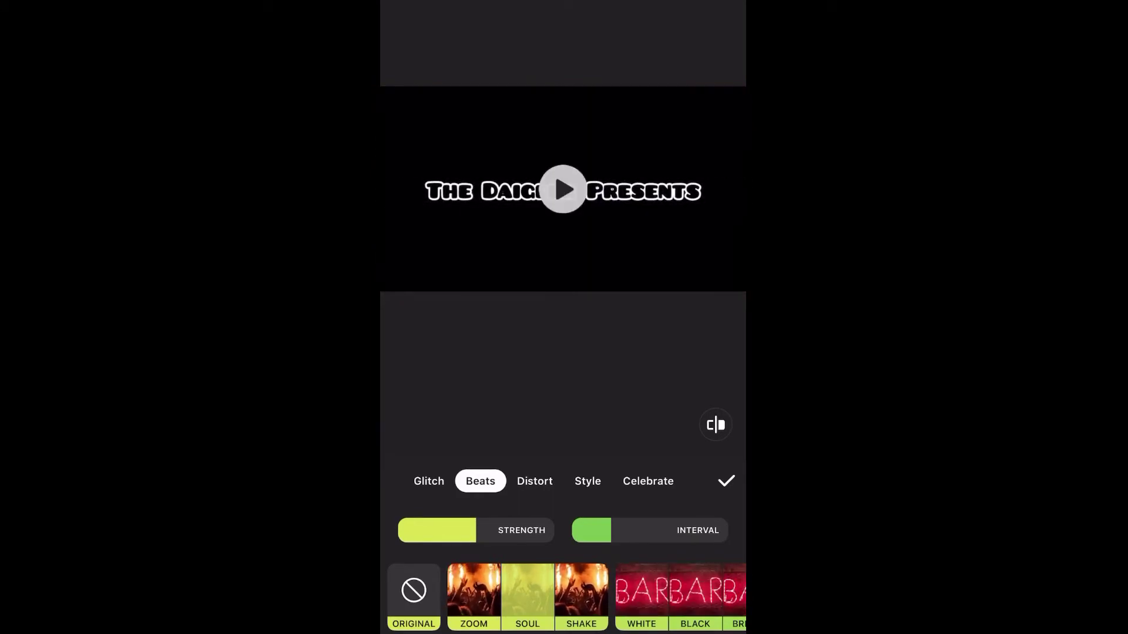
left_click_drag(476, 530, 495, 530)
left_click(726, 481)
left_click_drag(573, 560, 503, 560)
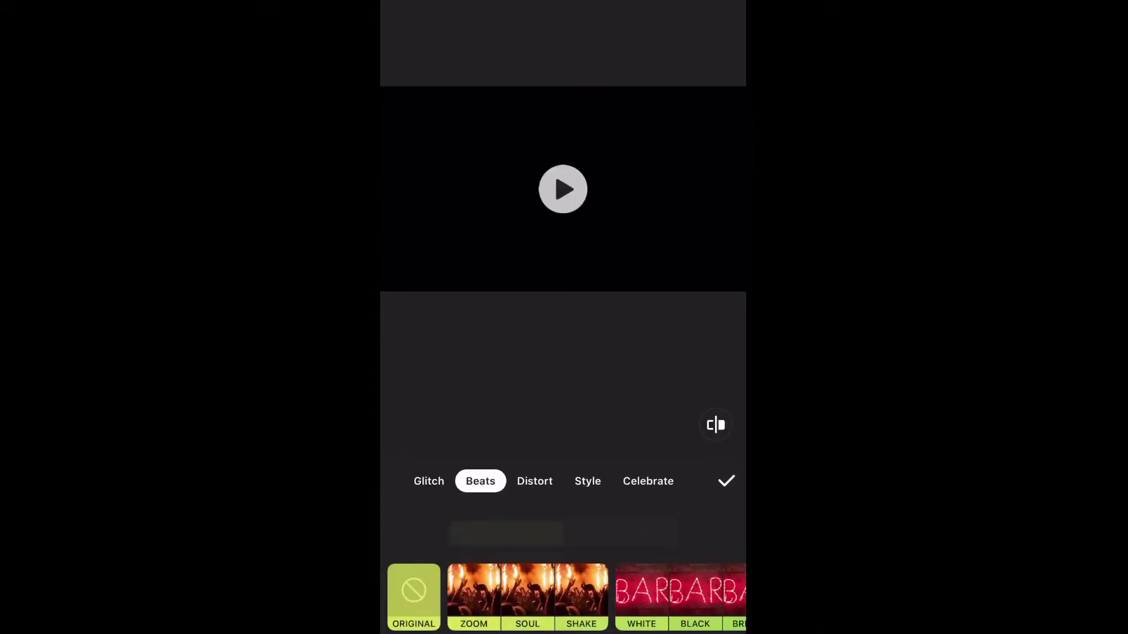
- Apply the SOUL beat effect to the title with a slightly longer interval
left_click(527, 595)
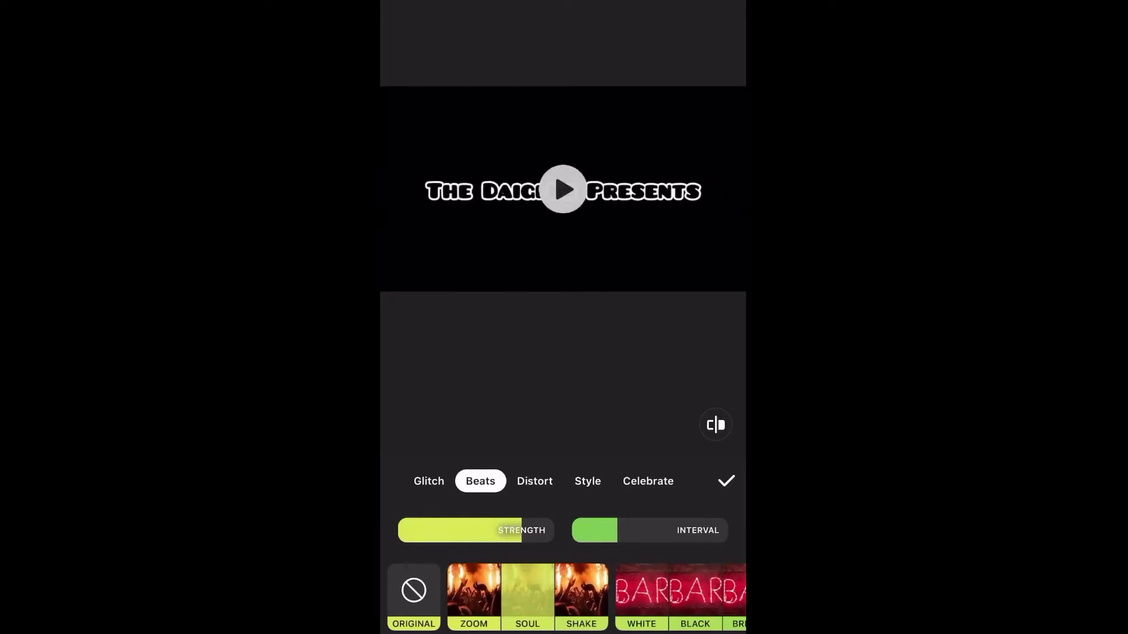
left_click_drag(611, 530, 619, 531)
left_click(726, 481)
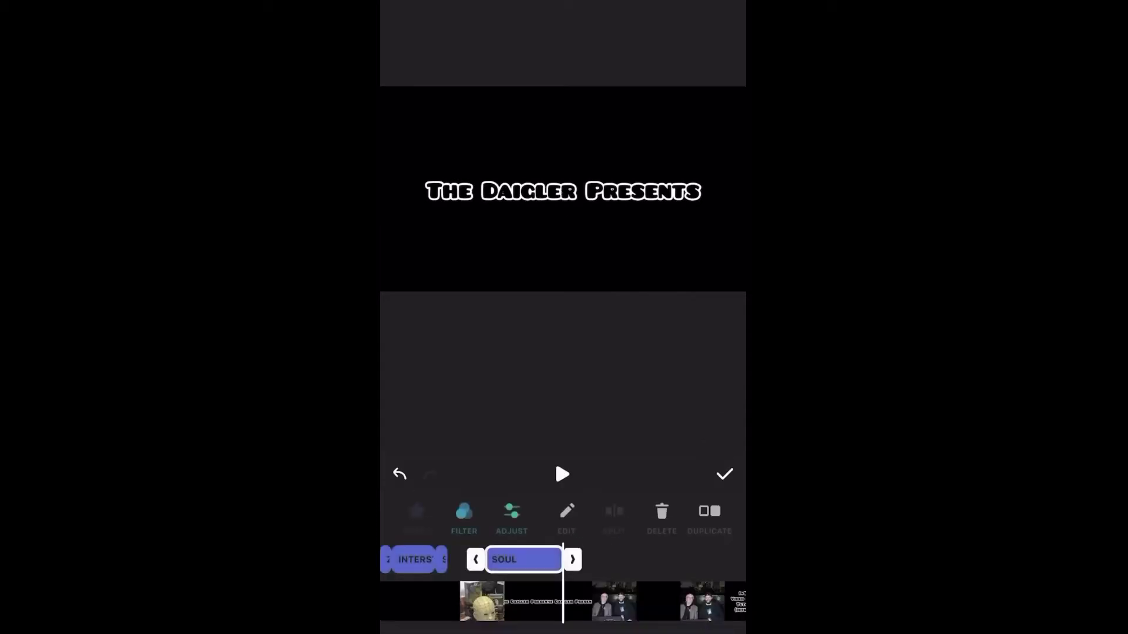
- Preview the intro, select the SOUL clip and open its effect settings
left_click_drag(530, 602, 630, 601)
left_click(562, 474)
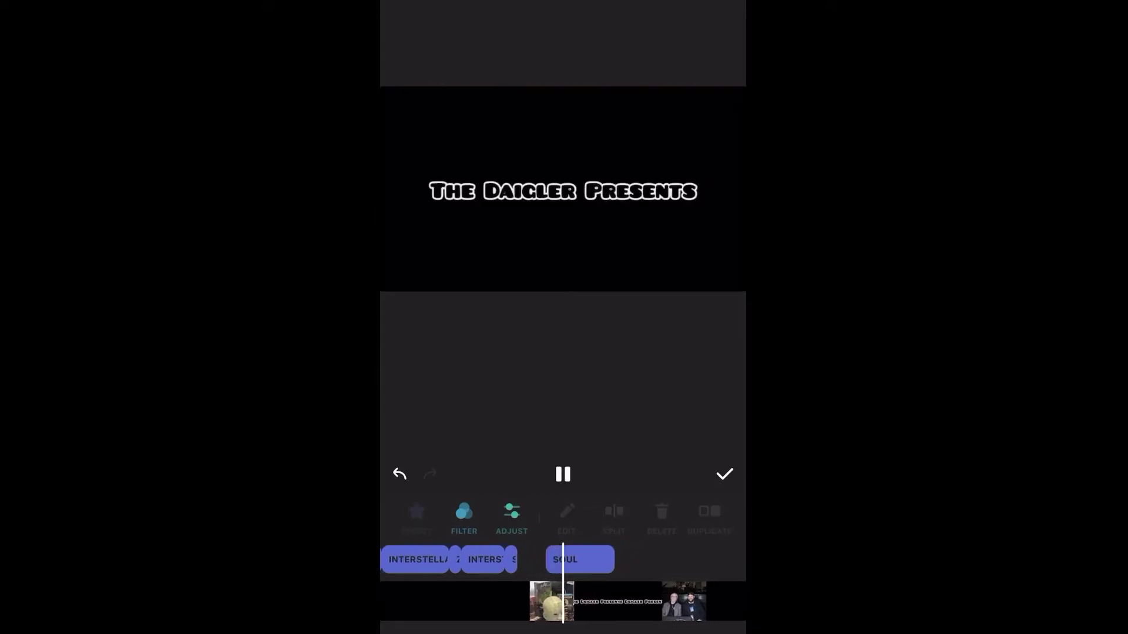
left_click(550, 560)
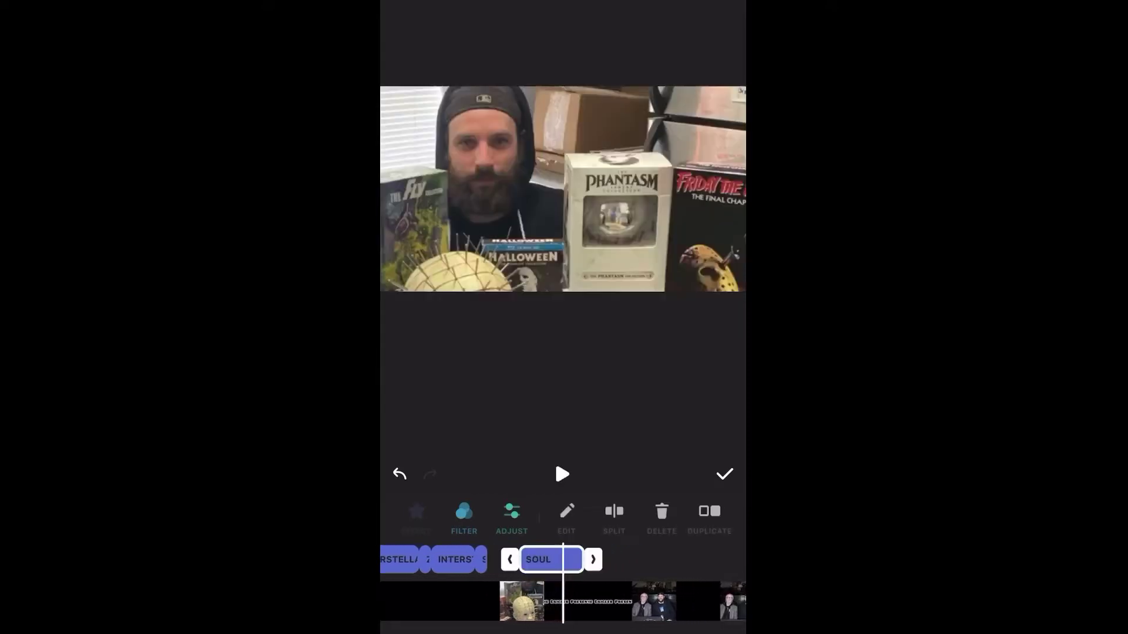
left_click_drag(529, 601, 582, 602)
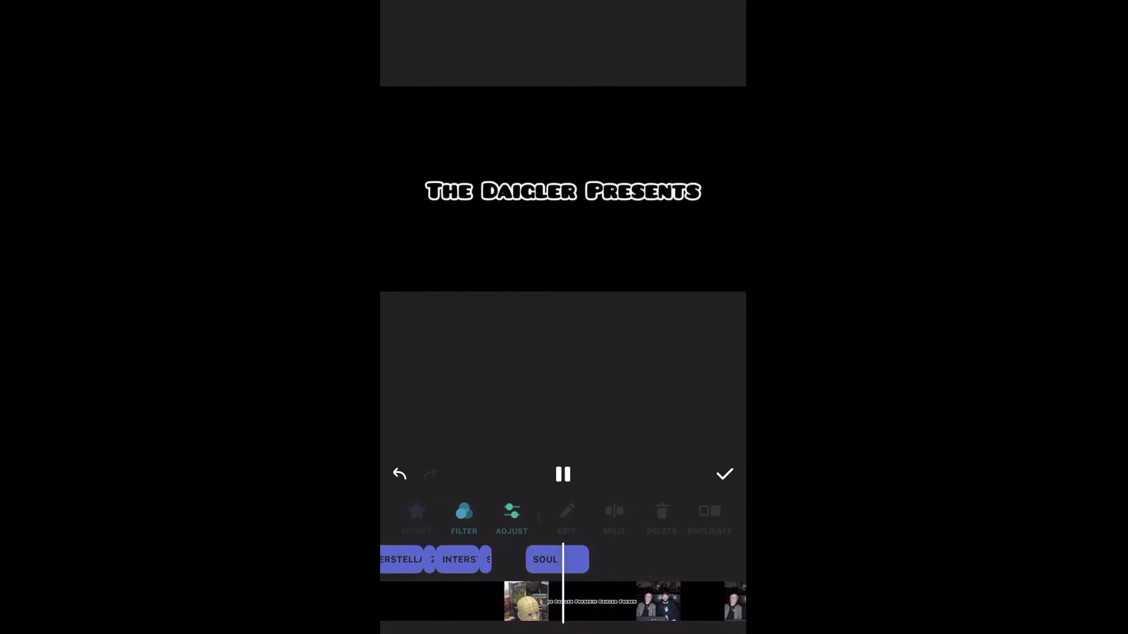
left_click(511, 560)
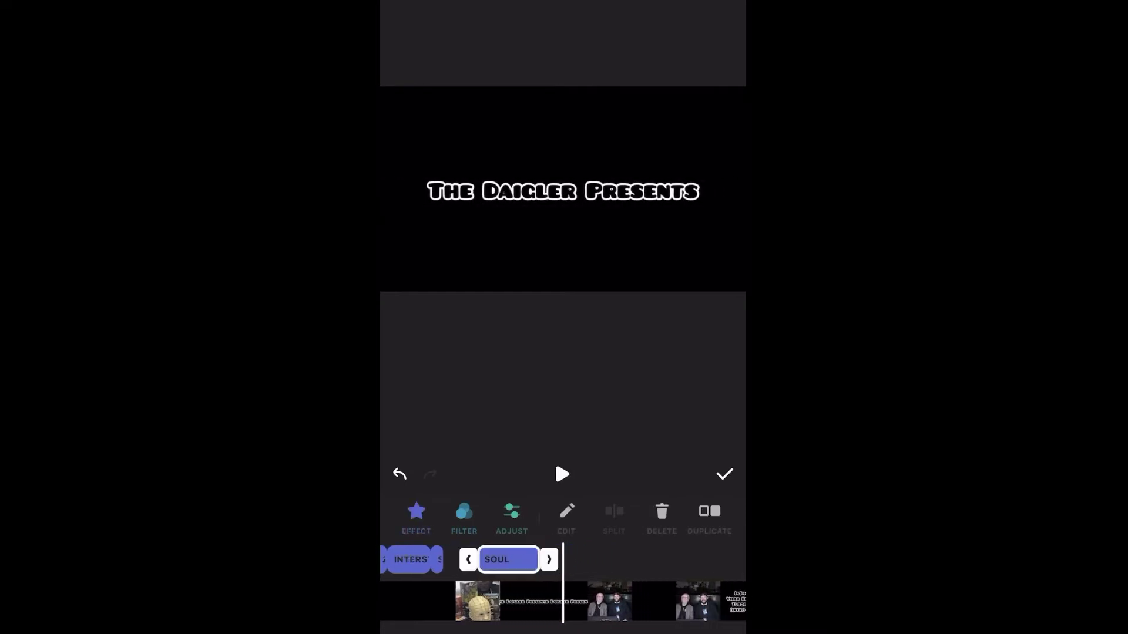
mouse_move(529, 601)
left_mouse_down()
mouse_move(555, 602)
mouse_move(542, 602)
left_mouse_up()
left_click(566, 515)
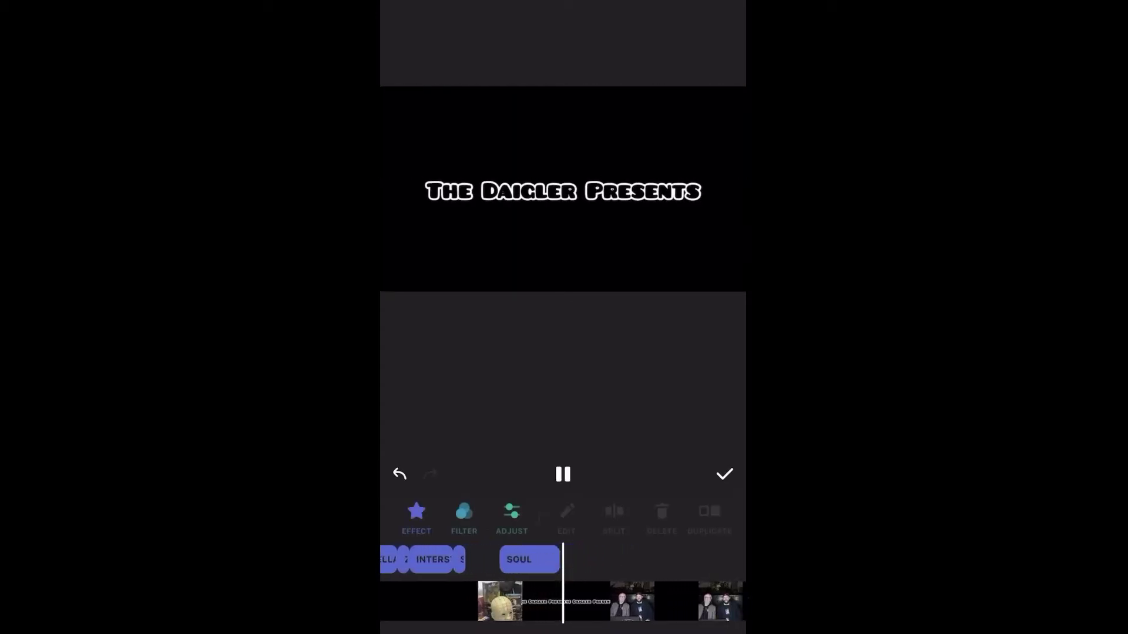
left_click(562, 474)
- Add a GLITCH effect after the SOUL effect and play back from the title
left_click(415, 516)
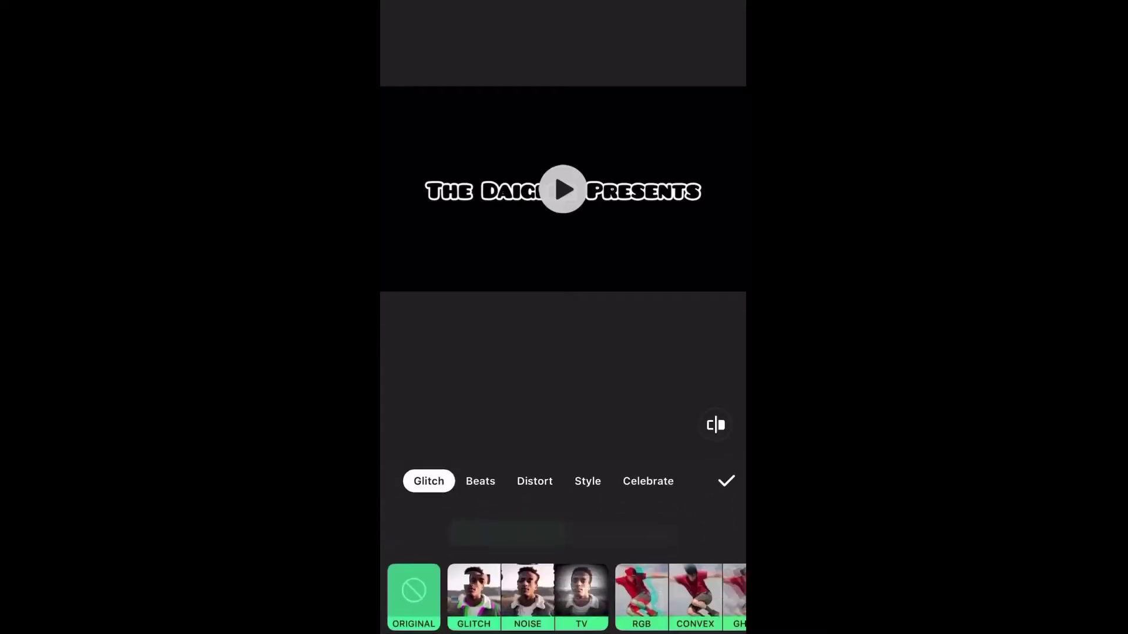
left_click(474, 596)
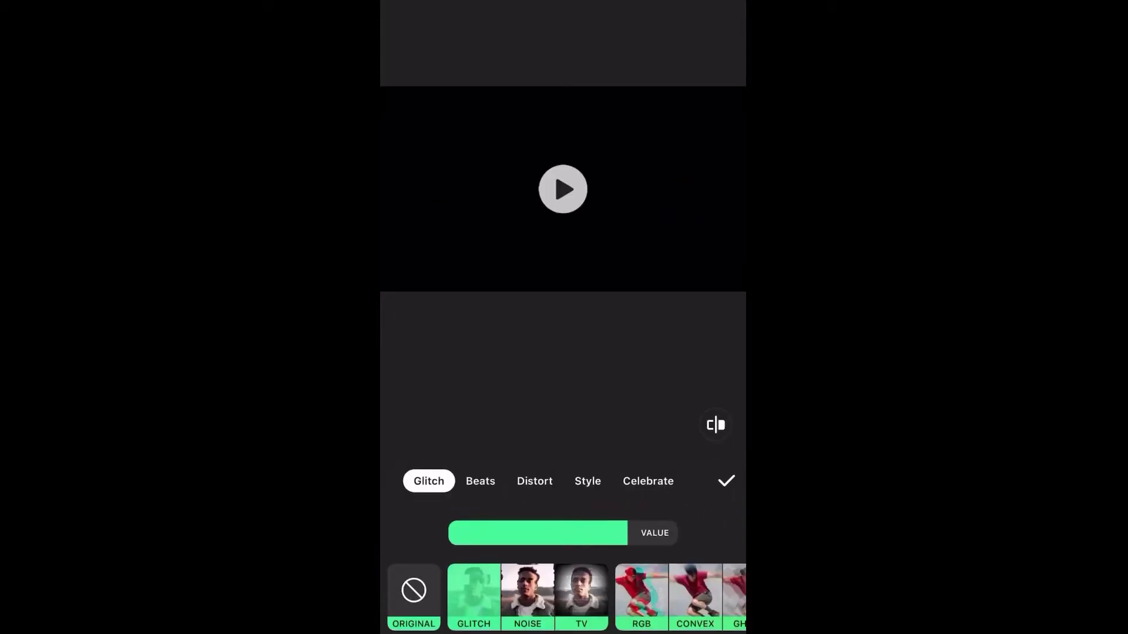
left_click(726, 481)
left_click_drag(528, 603, 599, 603)
left_click(562, 475)
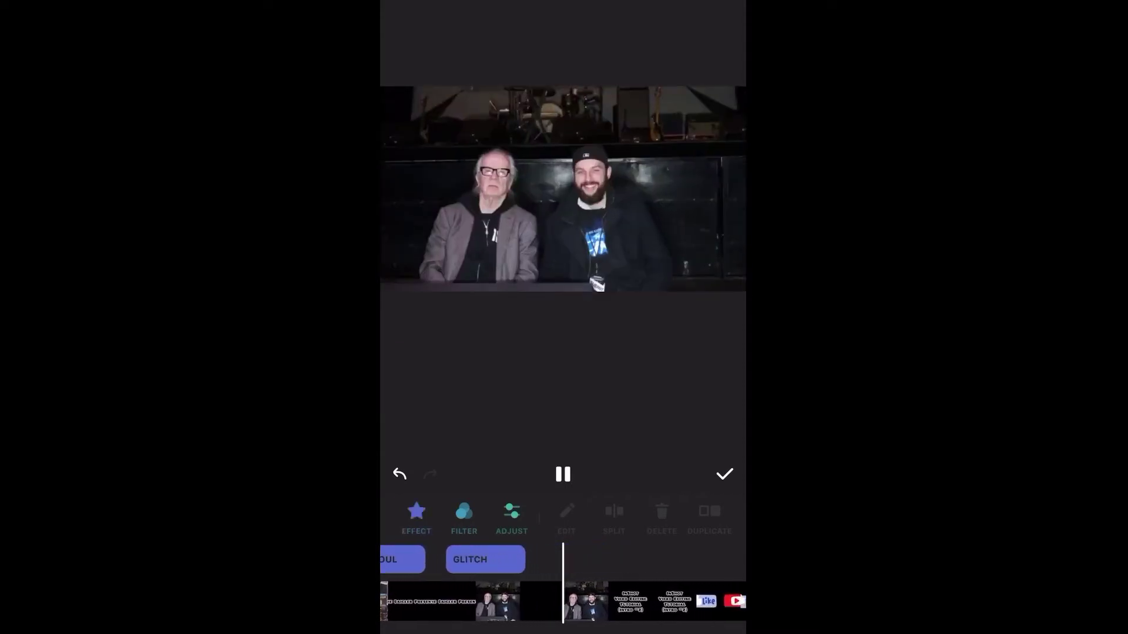
- Apply a GLITCH effect at the start of the intro title
left_click_drag(529, 601, 541, 601)
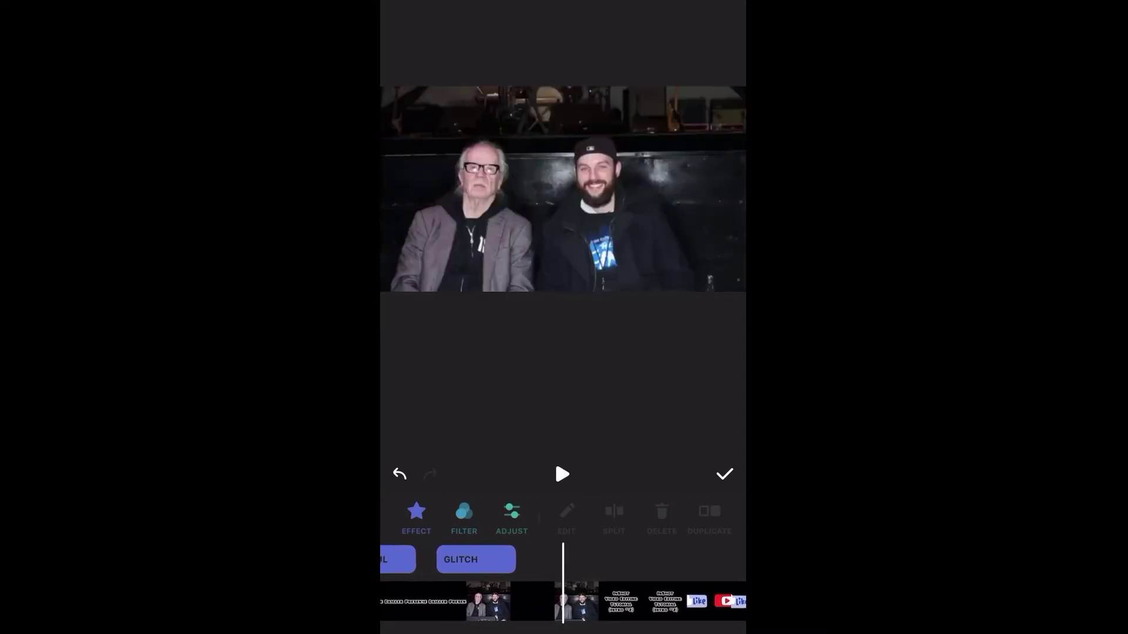
left_click(416, 515)
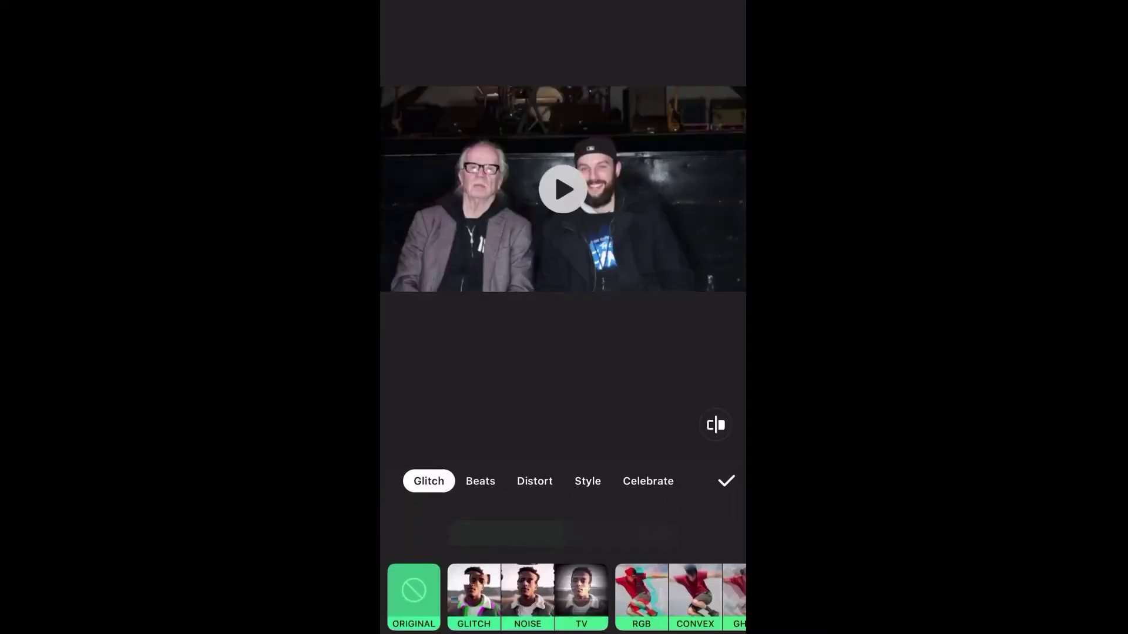
left_click(473, 596)
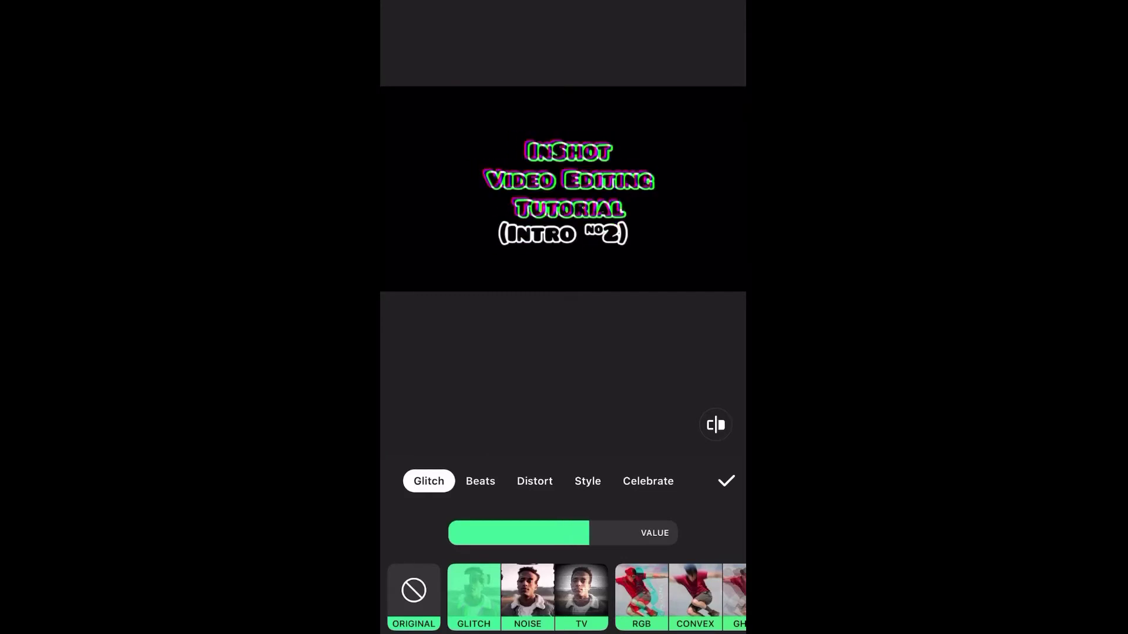
left_click(726, 480)
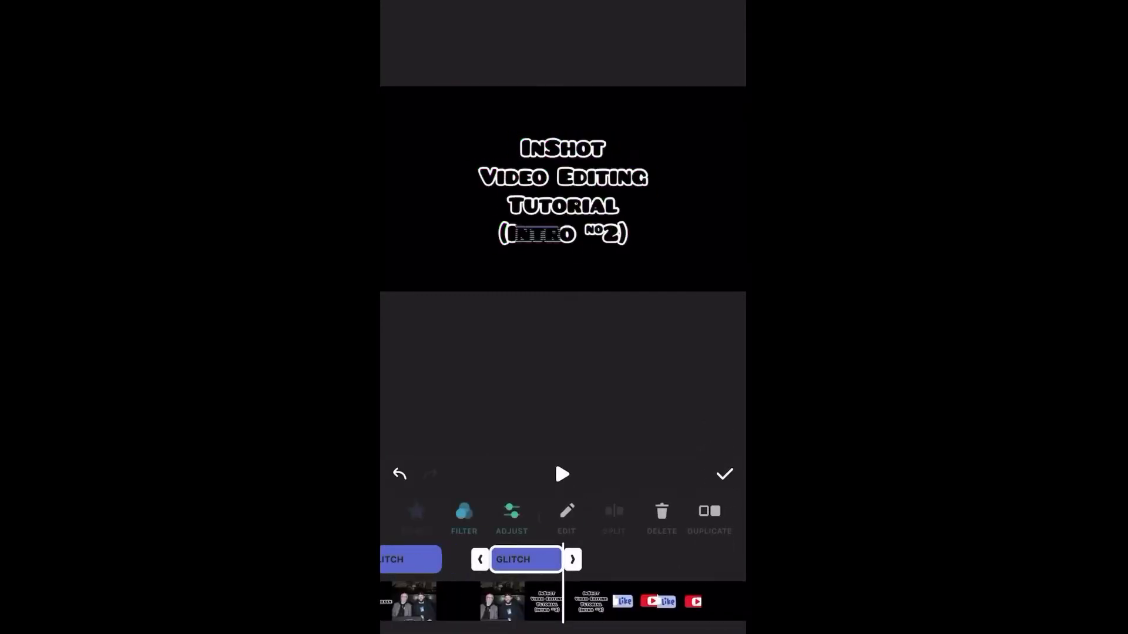
- Rewind and replay the new glitch section twice to review it
left_click_drag(529, 601, 599, 601)
left_click(562, 474)
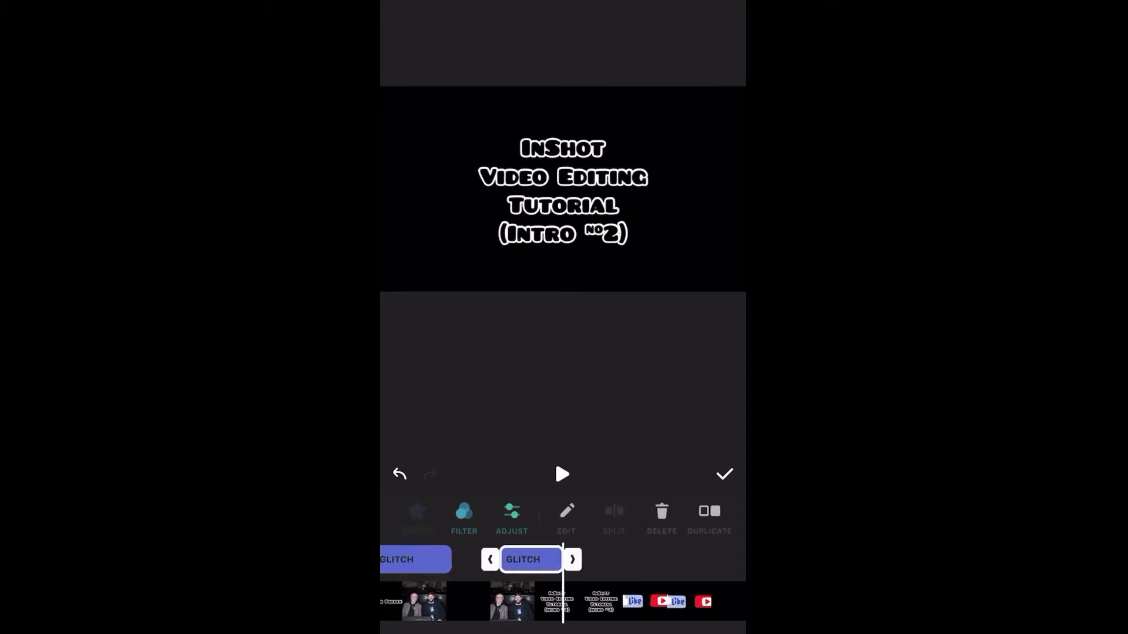
left_click_drag(529, 602, 640, 602)
left_click(562, 475)
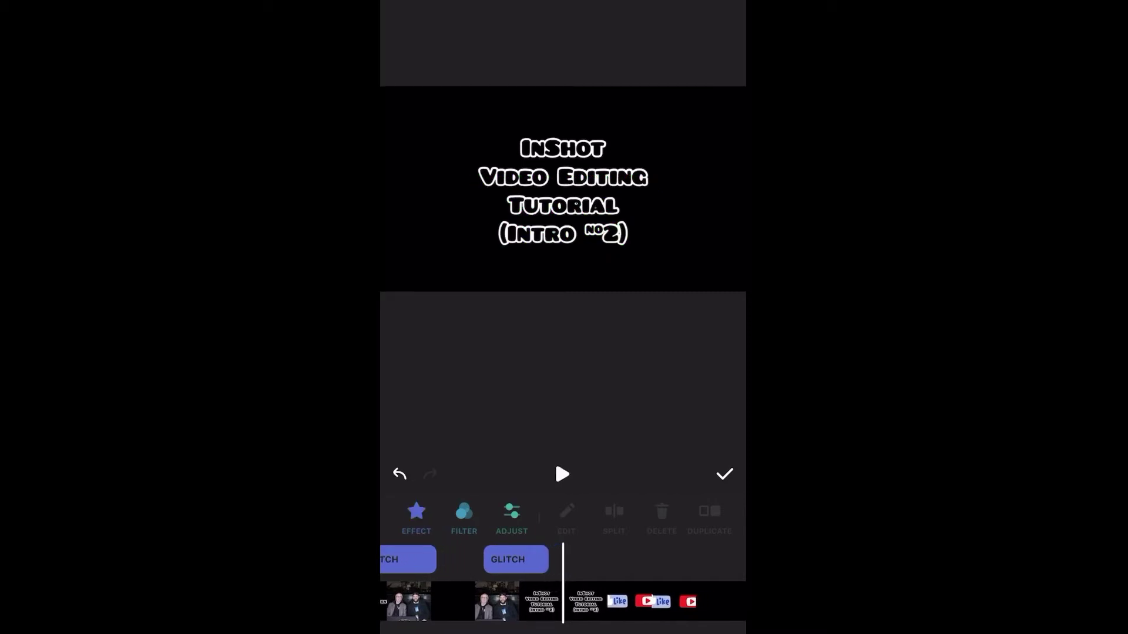
- Apply GLITCH over the like/subscribe clip, reopen its settings and reconfirm it
left_click(417, 516)
left_click(473, 597)
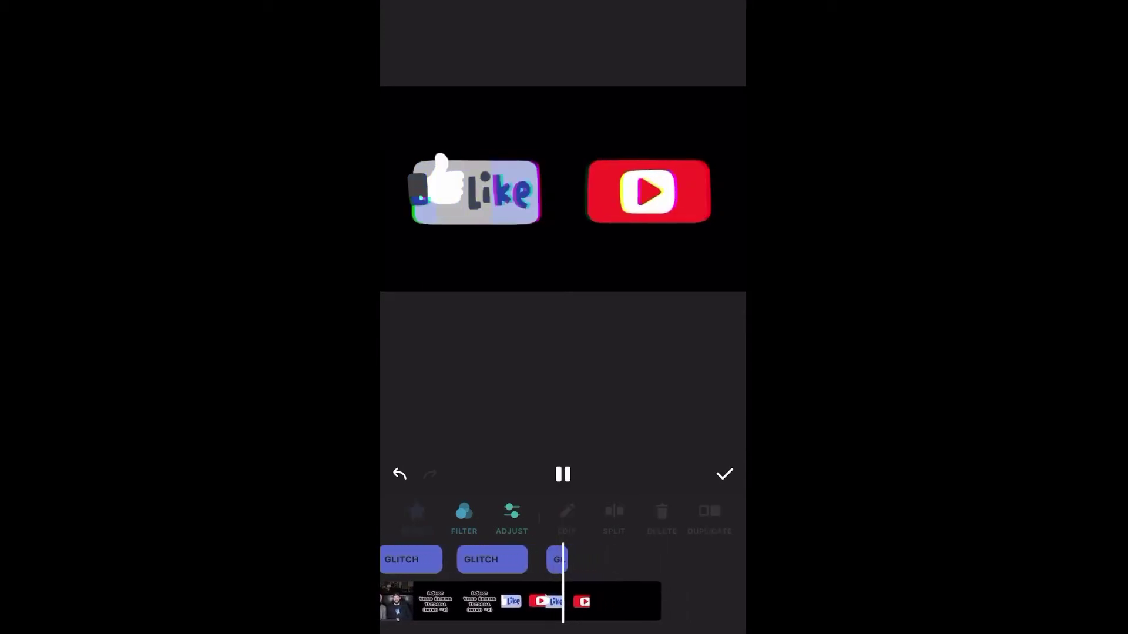
left_click(567, 515)
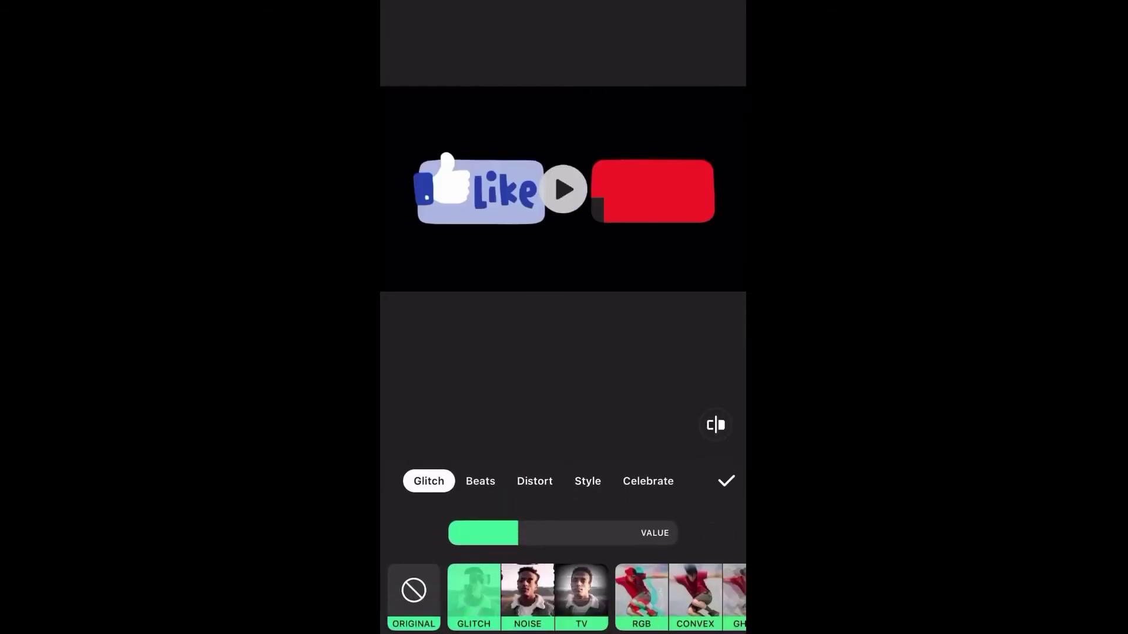
left_click(726, 481)
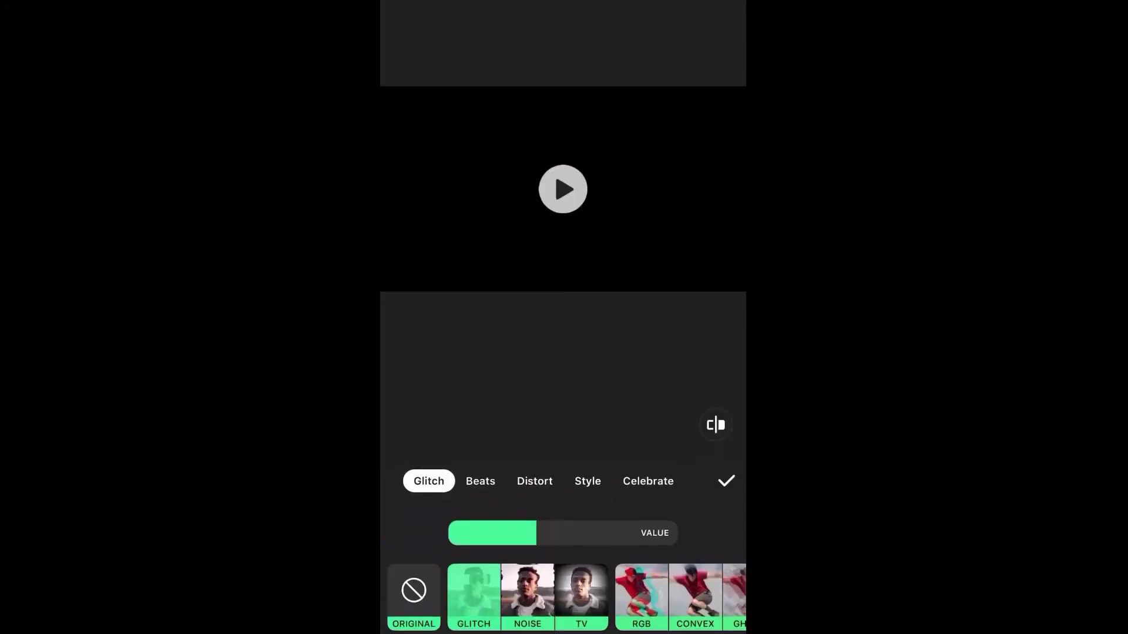
left_click(726, 481)
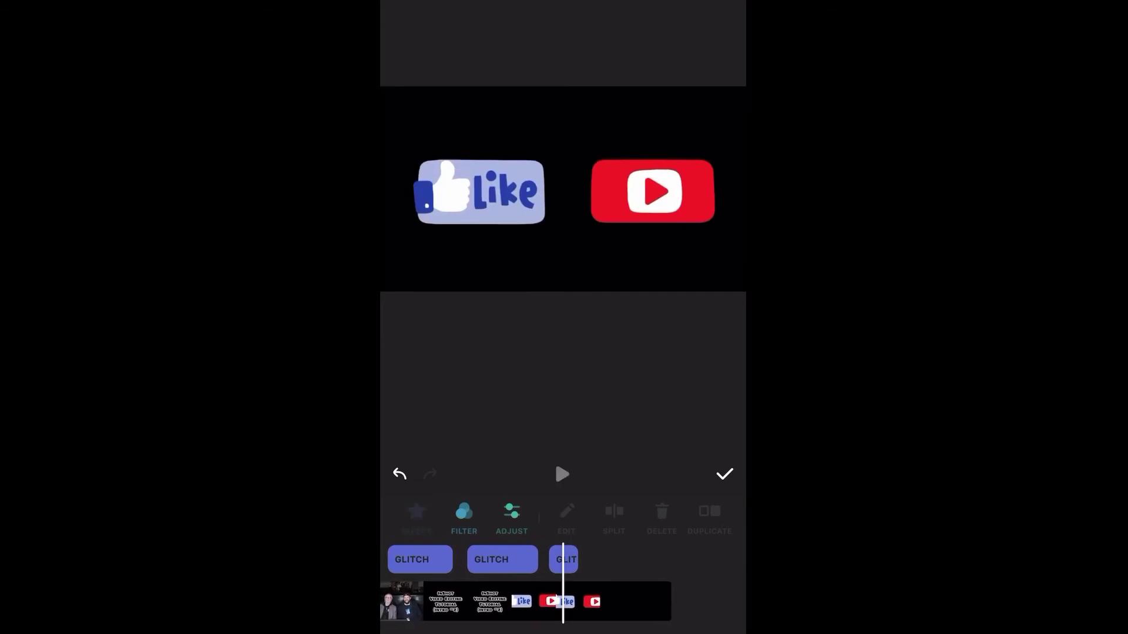
- Play through the like/subscribe clip, then add a Celebrate STAR effect
left_click(562, 474)
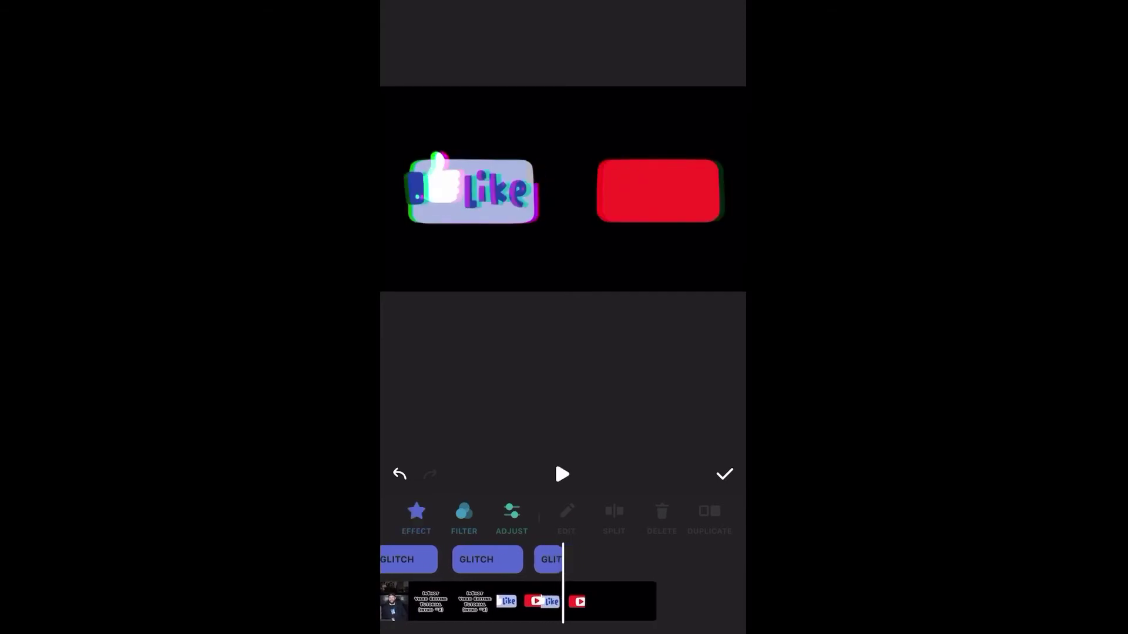
left_click(416, 516)
left_click(648, 482)
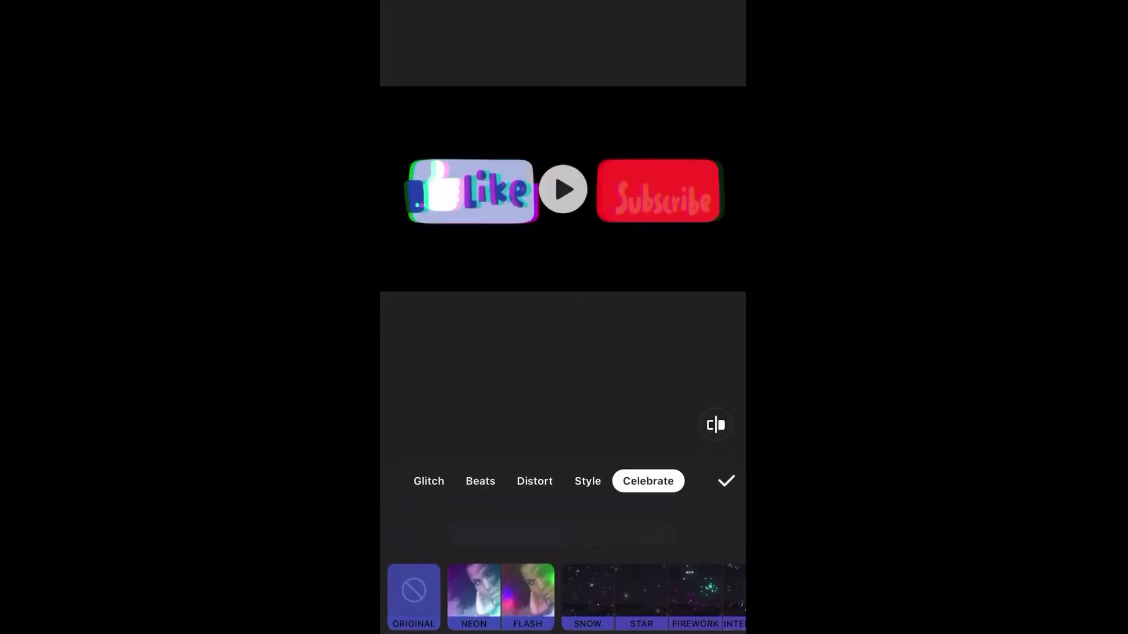
left_click(642, 595)
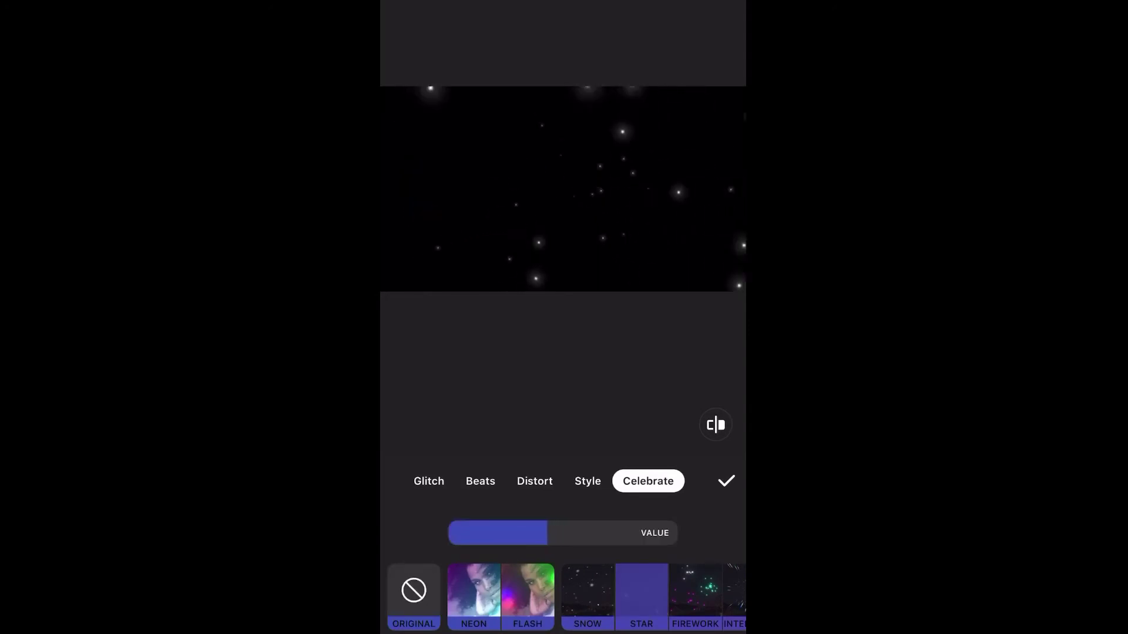
left_click(726, 480)
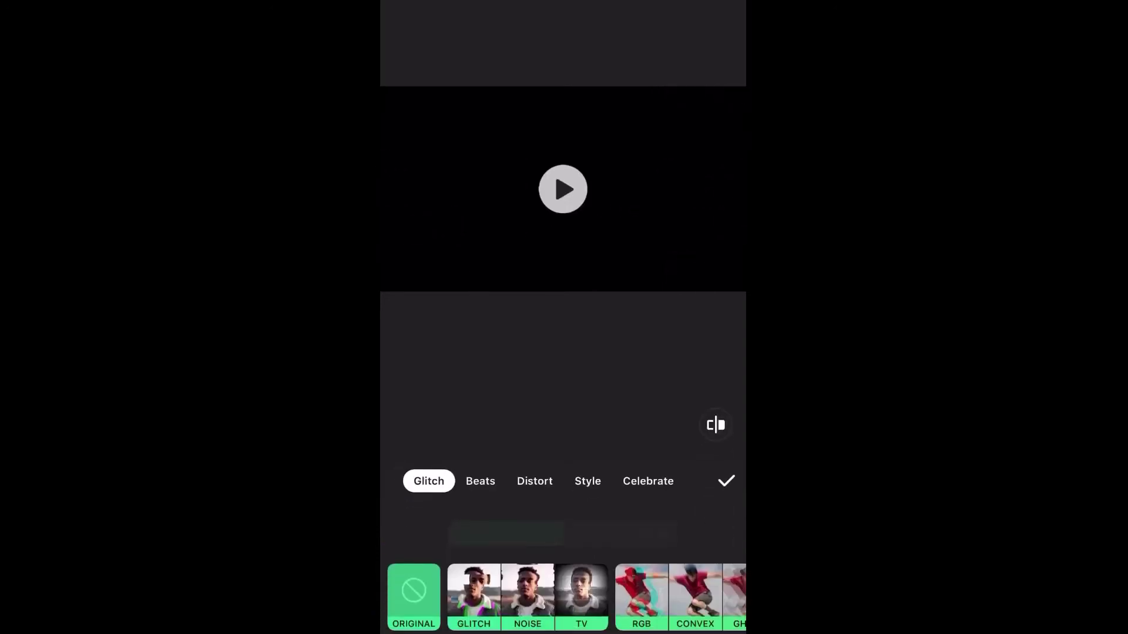
- Add a second STAR sparkle effect from the Celebrate group
left_click(648, 482)
left_click(642, 595)
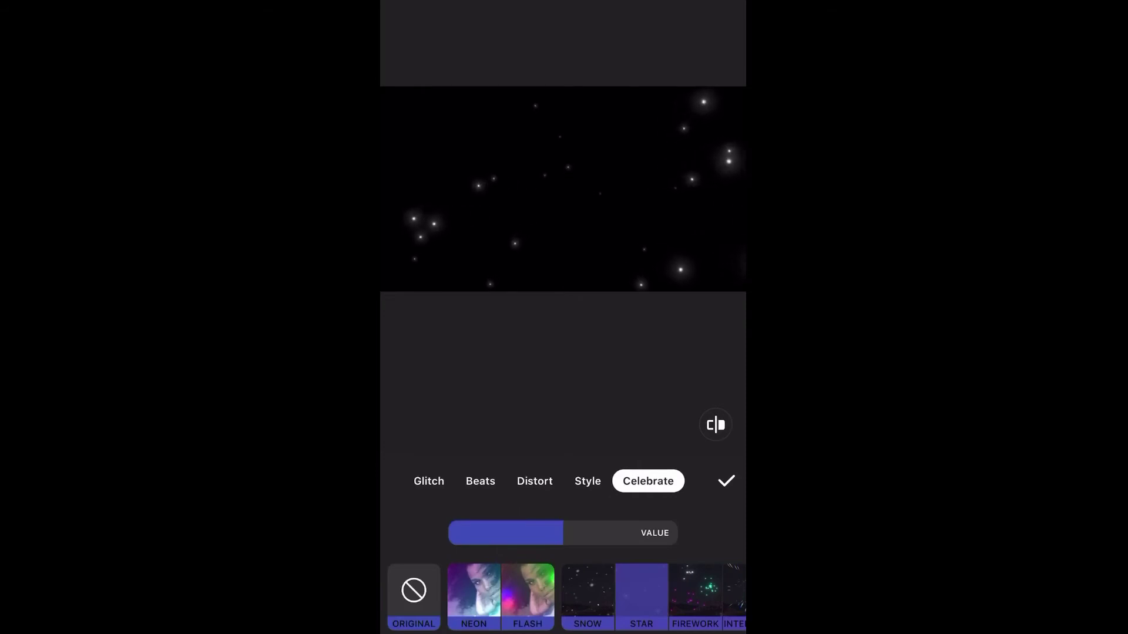
left_click(726, 482)
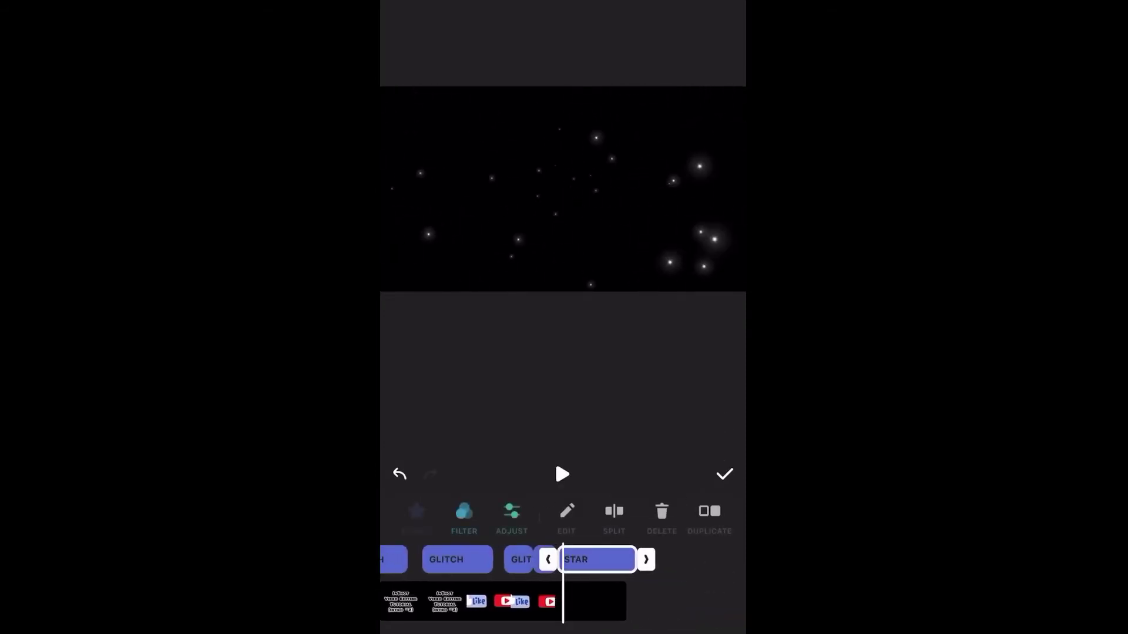
scroll(529, 582, "right", 2)
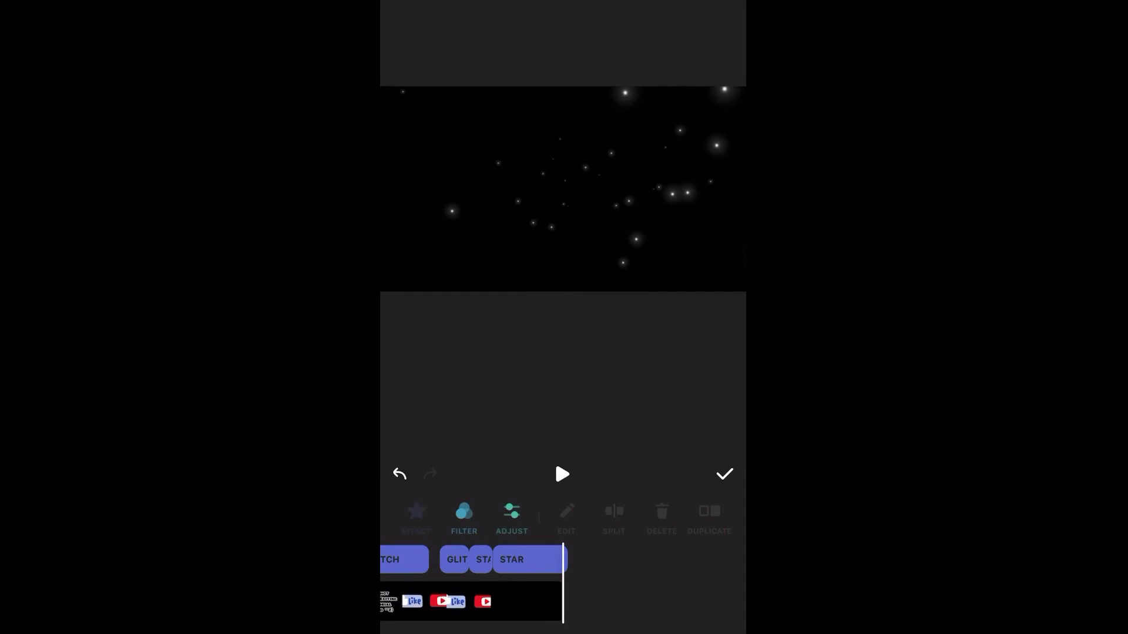
- Select the last STAR clip and trim its end slightly shorter
left_click(526, 559)
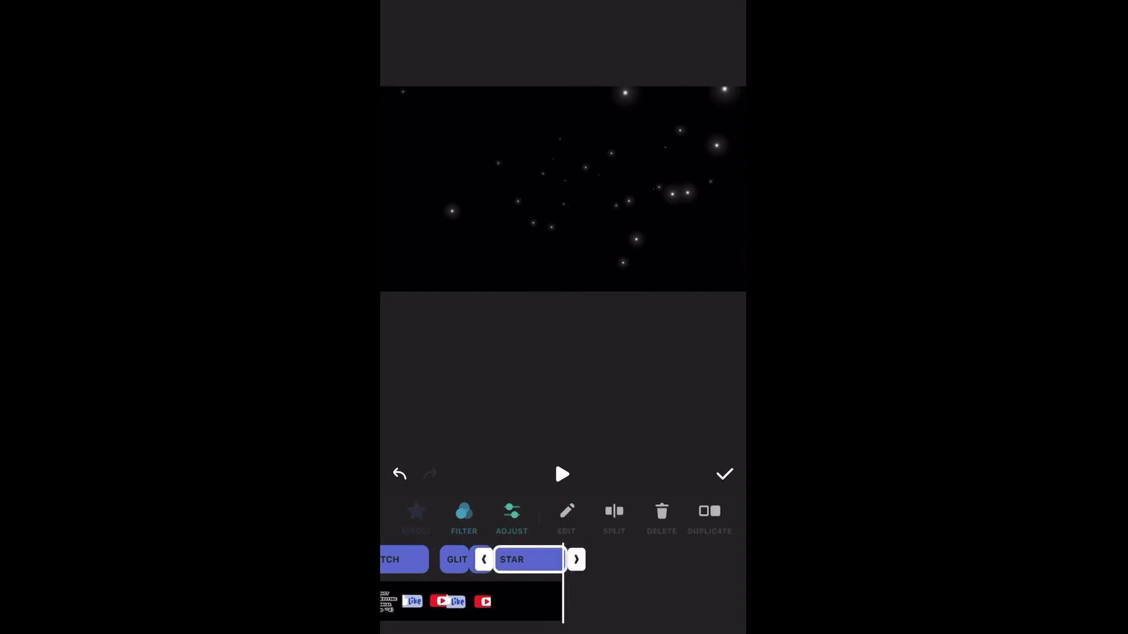
left_click_drag(575, 559, 572, 559)
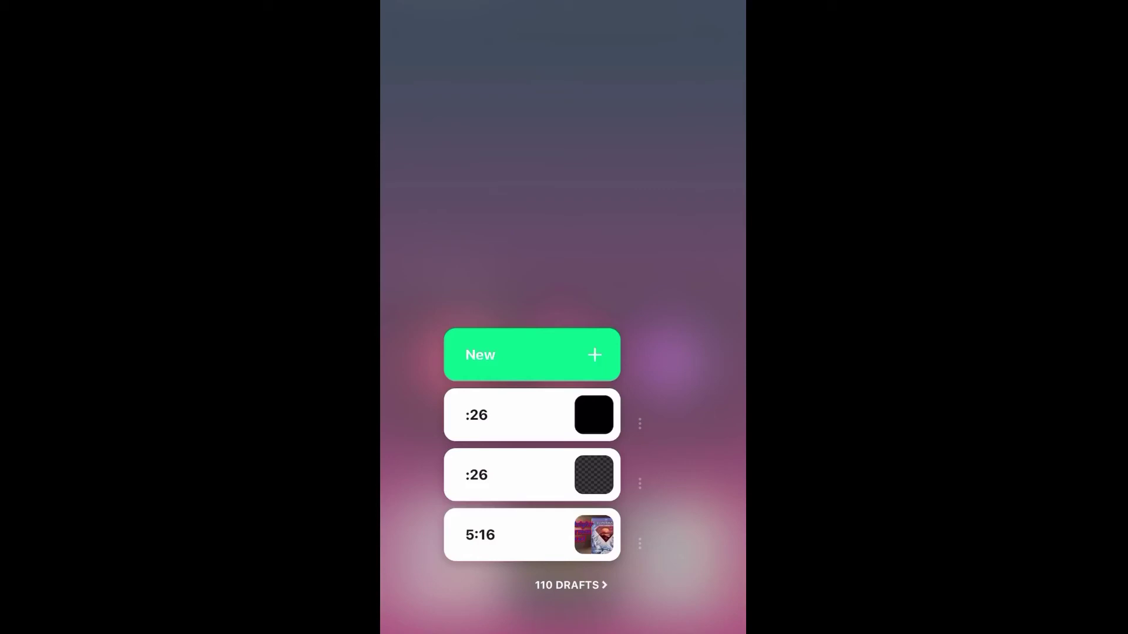
- Start a new video project and pick the 26-second intro clip
left_click(531, 354)
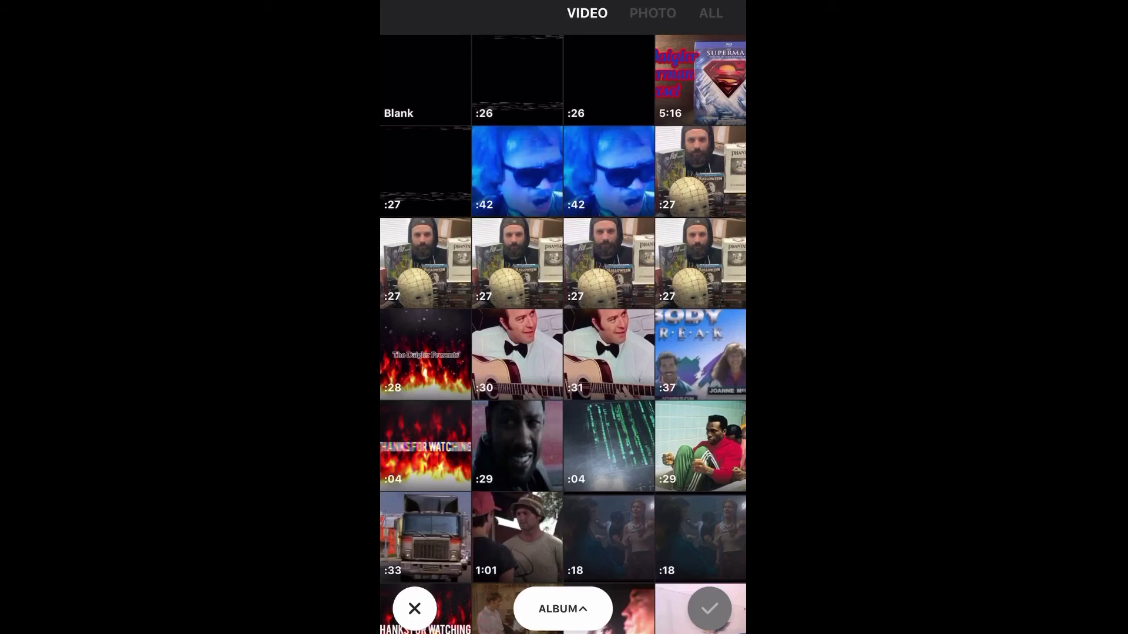
left_click(518, 80)
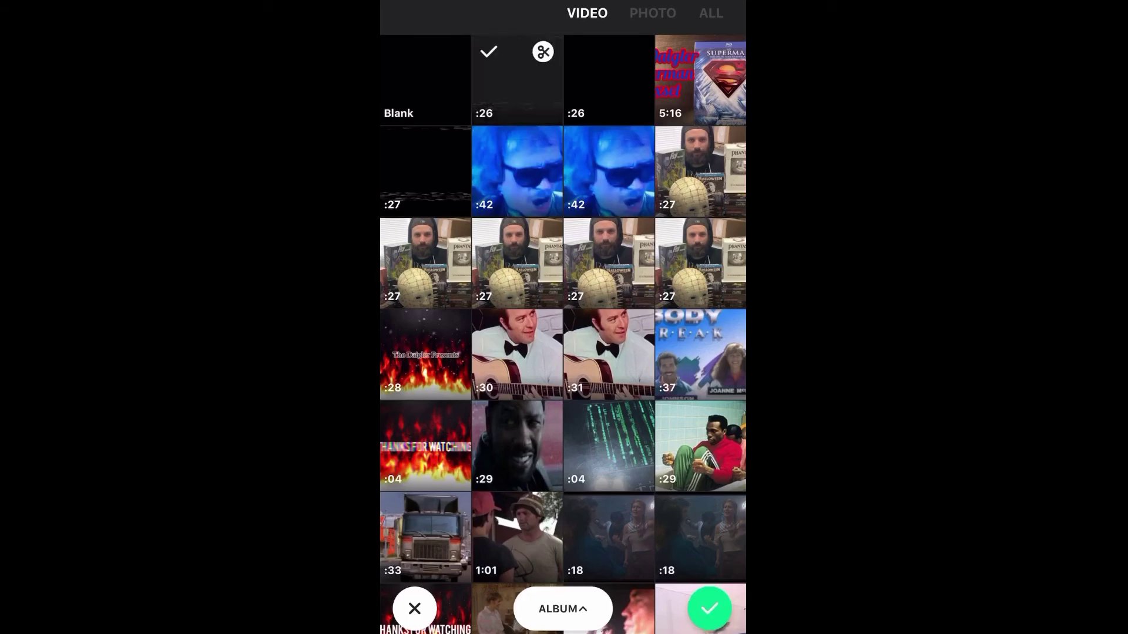